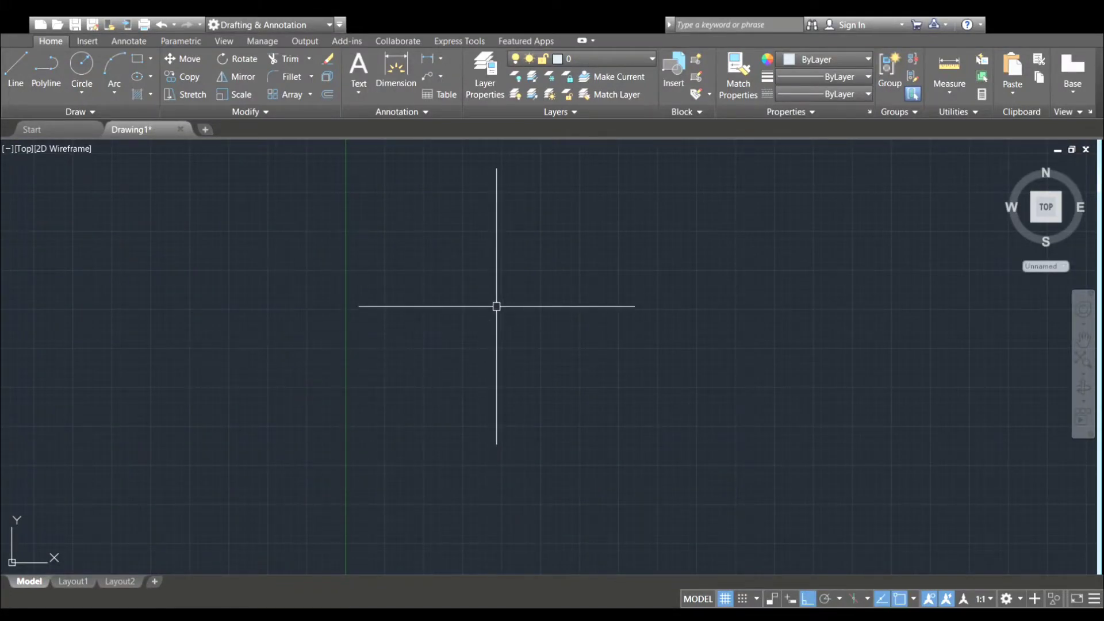
Pan and zoom the empty drawing so the UCS origin sits lower left, then start XLINE.
{"action": "scroll", "coordinate": [496, 299], "scroll_direction": "down", "scroll_amount": 2}
{"action": "scroll", "coordinate": [500, 291], "scroll_direction": "down", "scroll_amount": 2}
{"action": "middle_click_drag", "start_coordinate": [501, 289], "coordinate": [145, 382]}
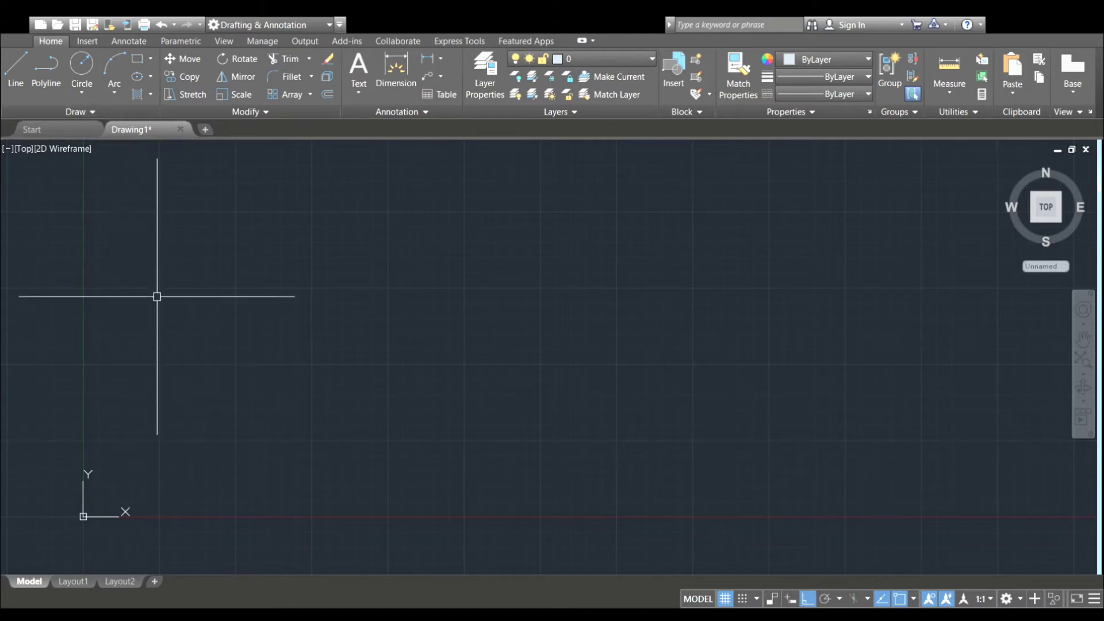
{"action": "middle_click_drag", "start_coordinate": [148, 253], "coordinate": [127, 271]}
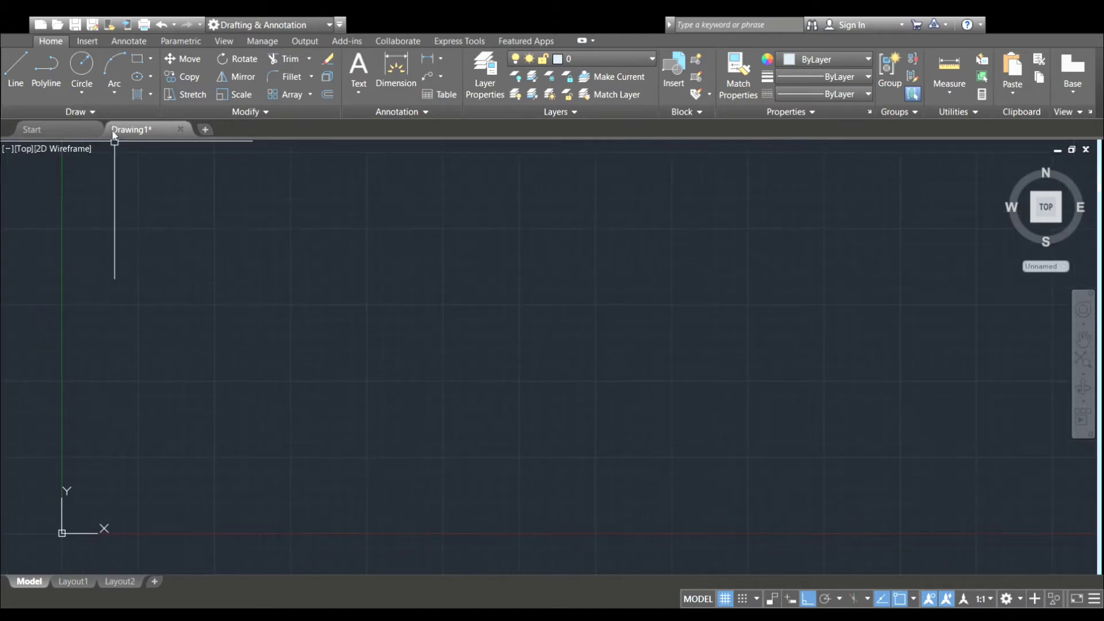
{"action": "left_click", "coordinate": [98, 113]}
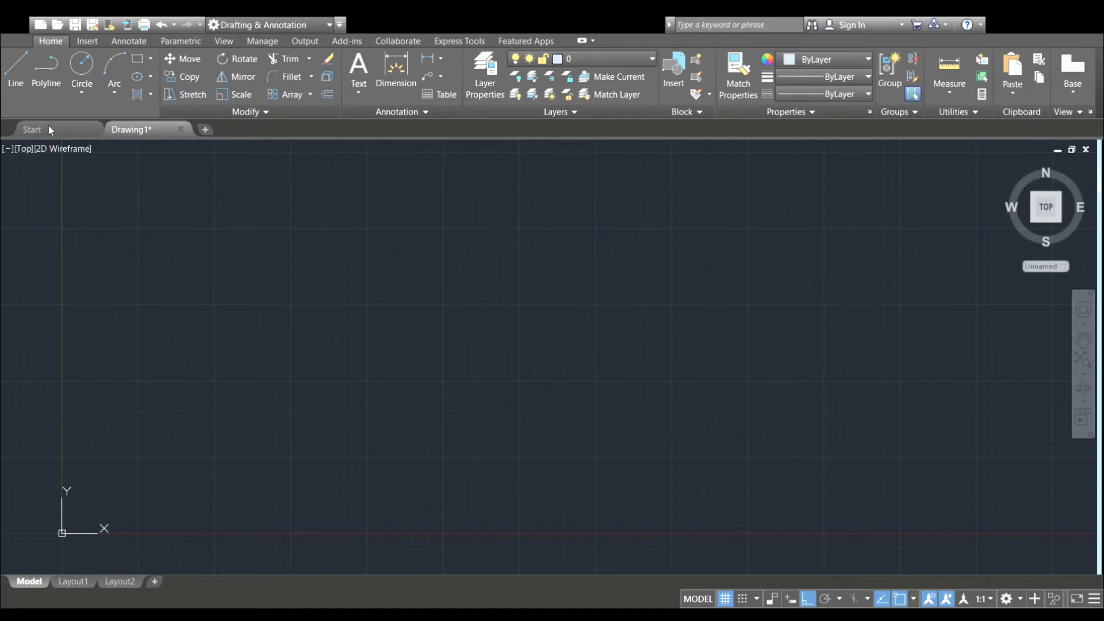
{"action": "middle_click_drag", "start_coordinate": [283, 274], "coordinate": [227, 281]}
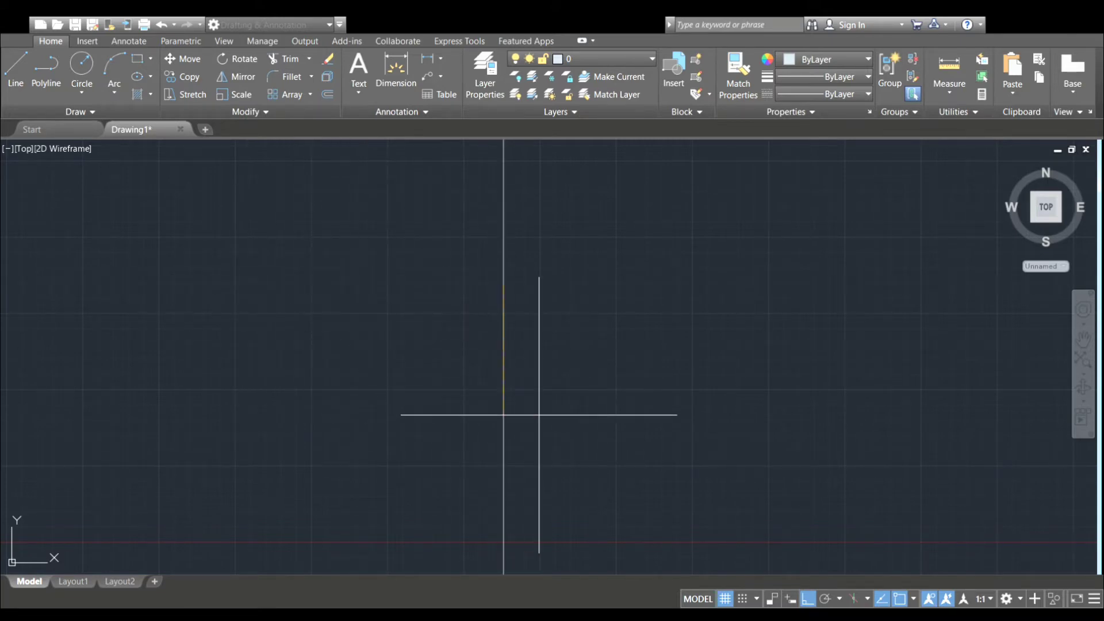
Place a horizontal and a vertical construction line crossing above and right of the origin.
{"action": "scroll", "coordinate": [474, 374], "scroll_direction": "down", "scroll_amount": 2}
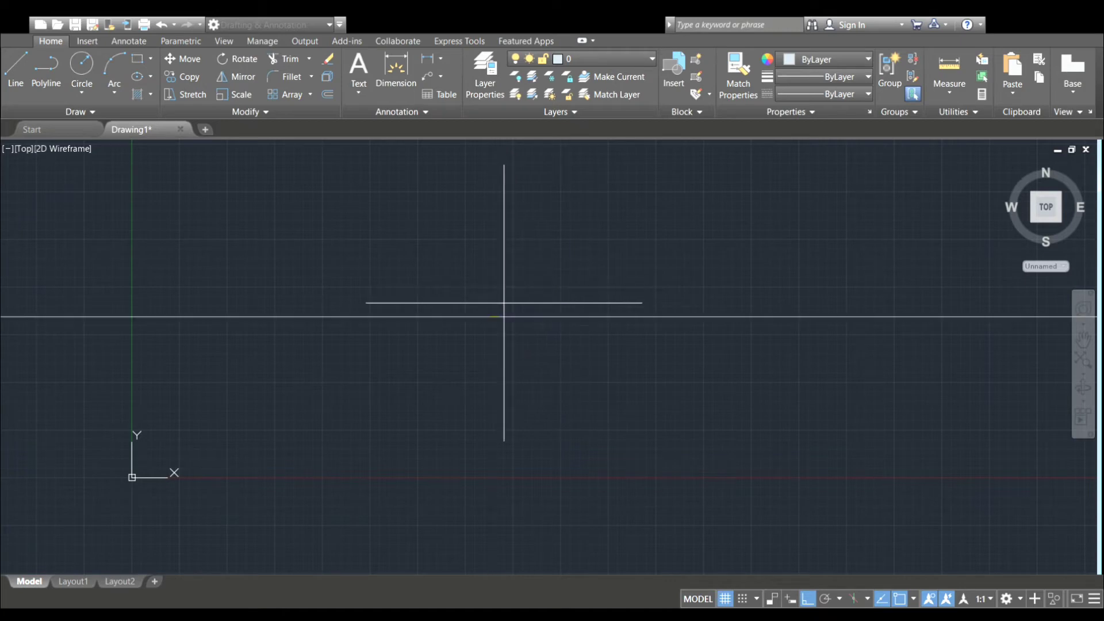
{"action": "left_click", "coordinate": [802, 322]}
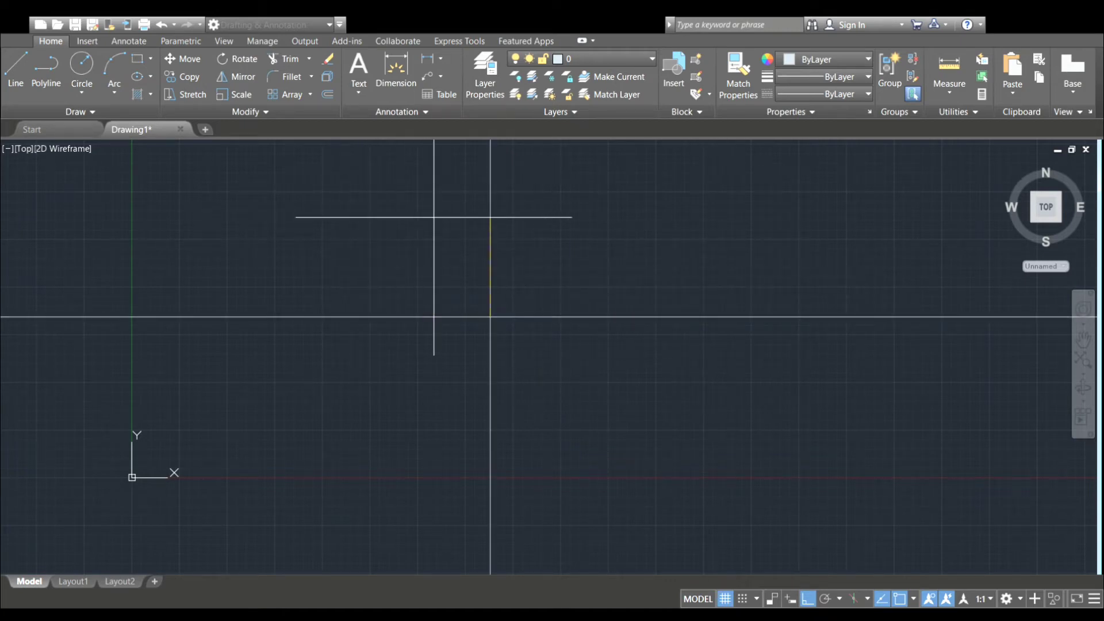
{"action": "left_click", "coordinate": [478, 211]}
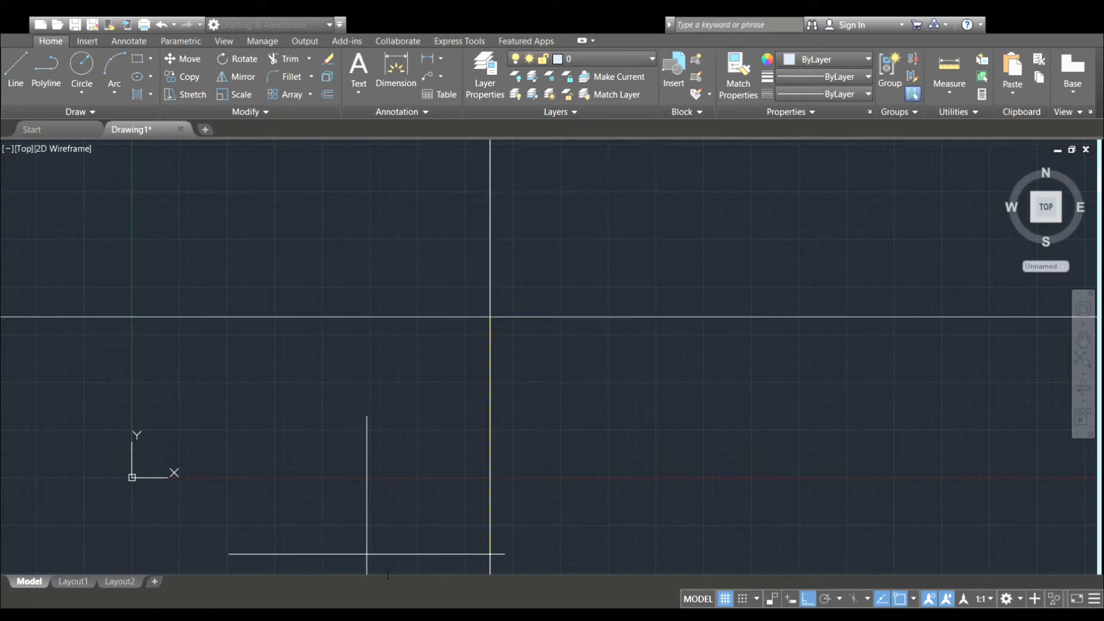
{"action": "key", "text": "Return"}
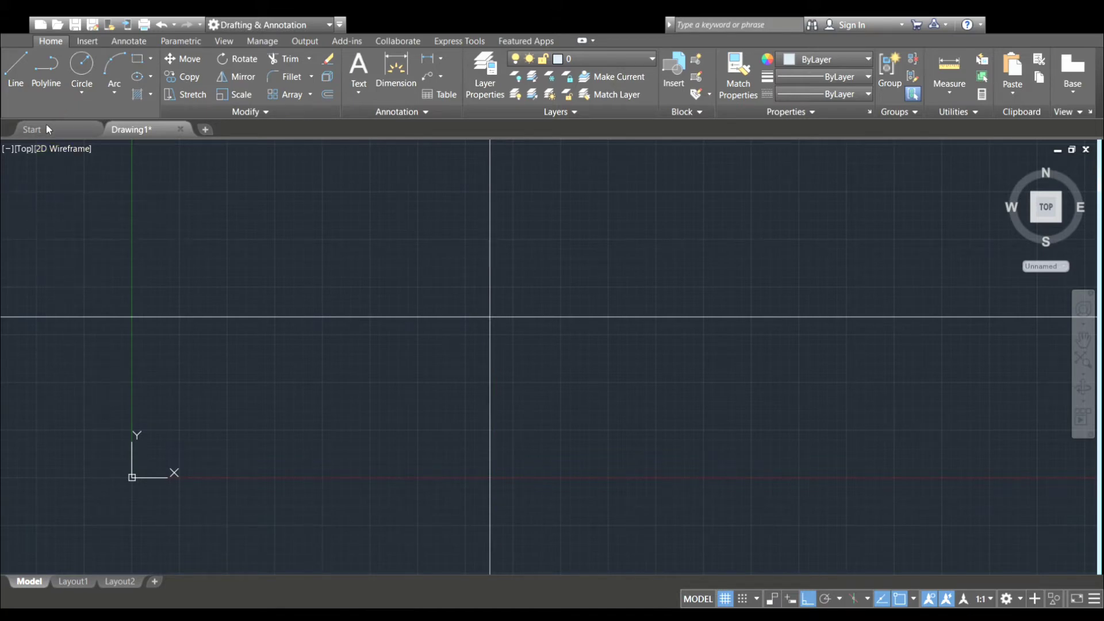
{"action": "key", "text": "Return"}
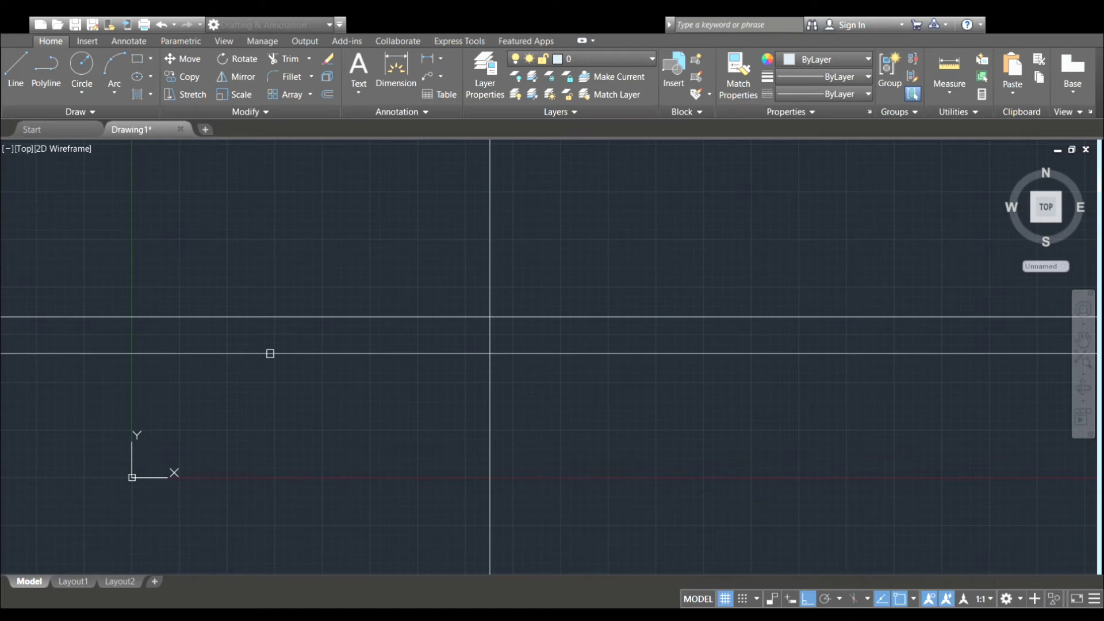
Add two horizontal construction lines, one just below and one just above the first.
{"action": "left_click", "coordinate": [270, 353]}
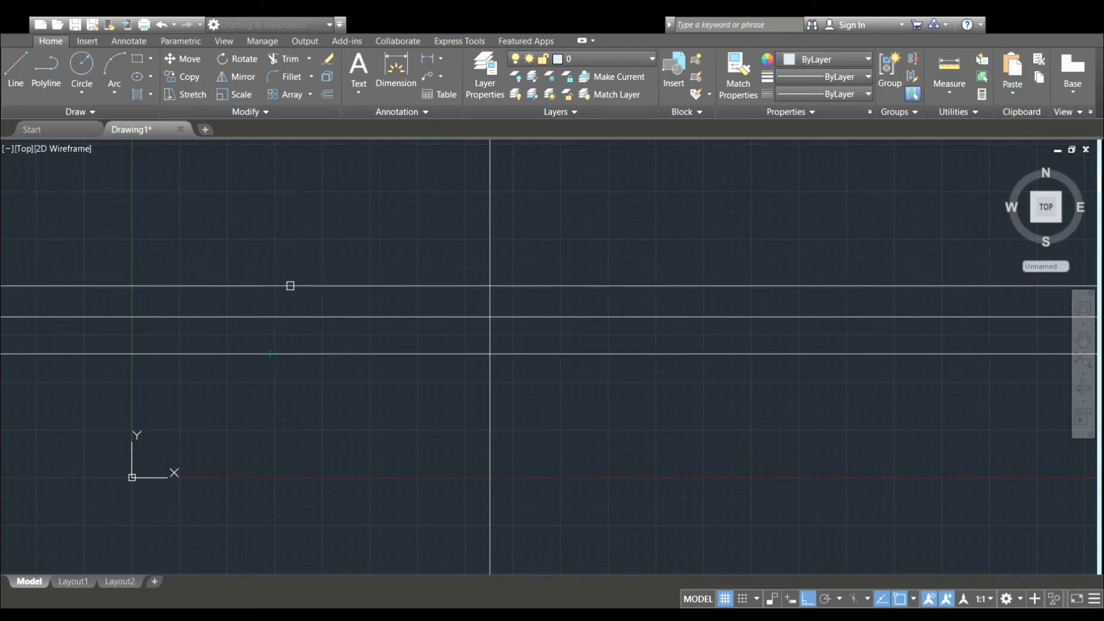
{"action": "left_click", "coordinate": [291, 286]}
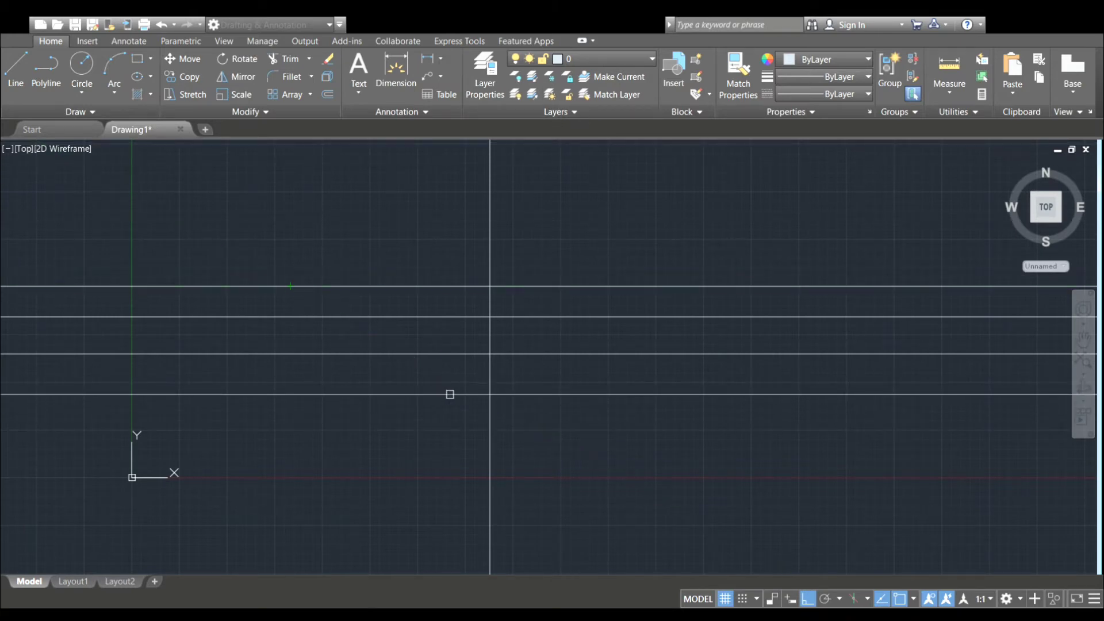
{"action": "key", "text": "Escape"}
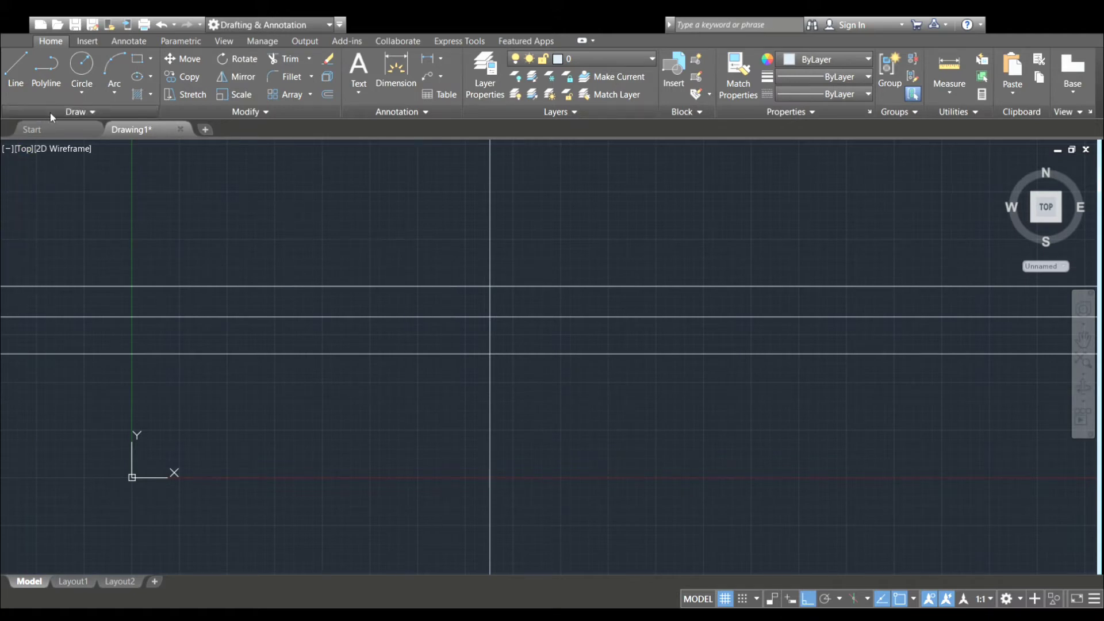
Using XLINE's Vertical option, add two vertical construction lines on either side of the first.
{"action": "key", "text": "space"}
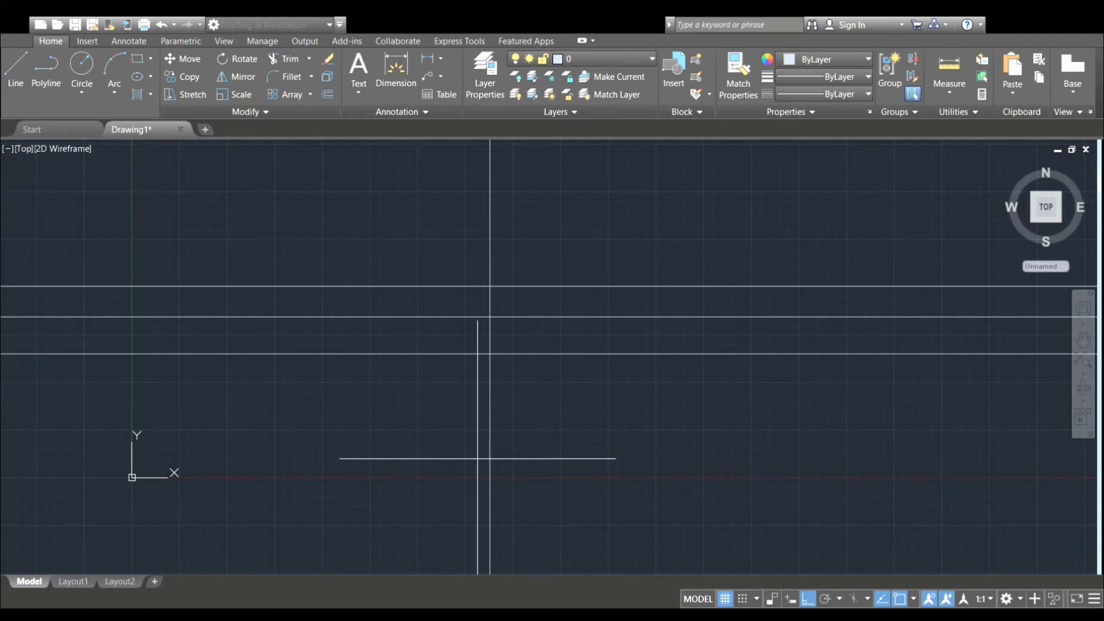
{"action": "type", "text": "v"}
{"action": "key", "text": "Return"}
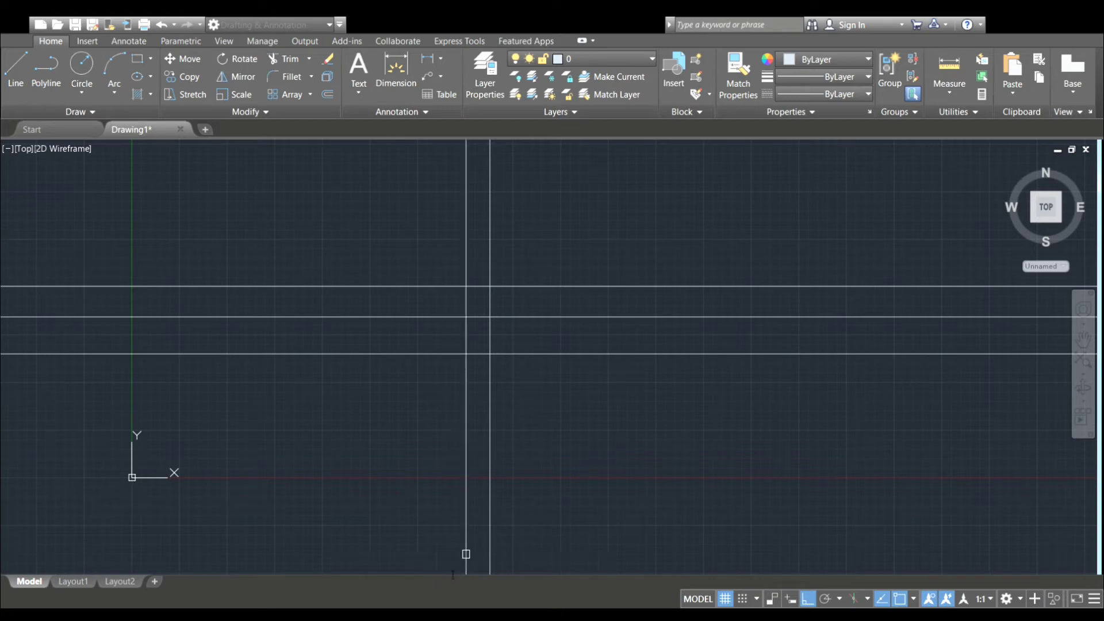
{"action": "left_click", "coordinate": [455, 386]}
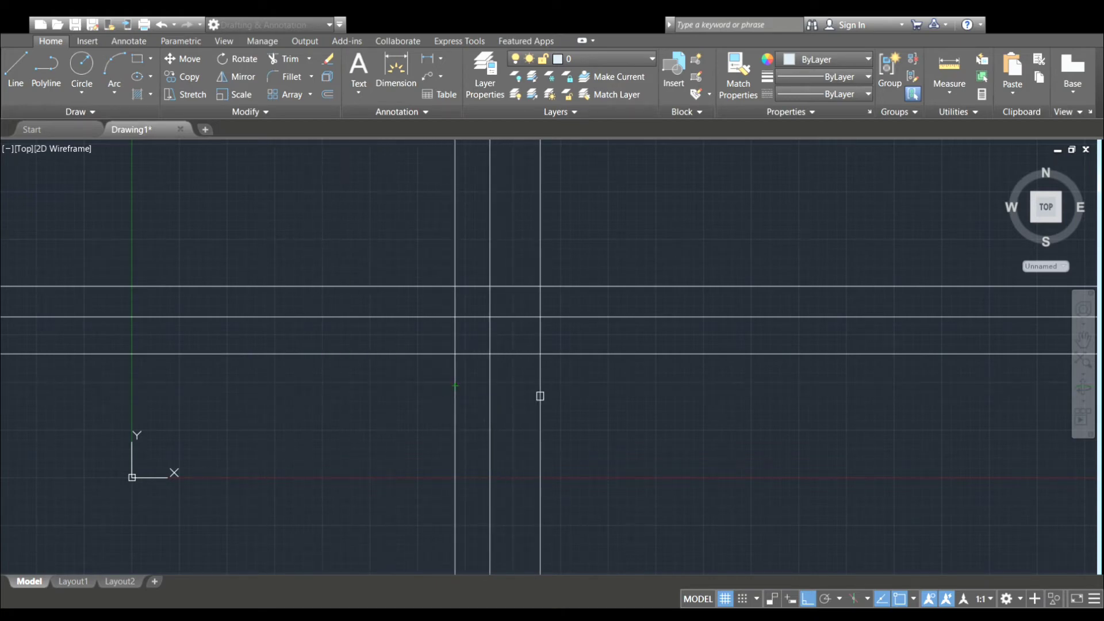
{"action": "left_click", "coordinate": [527, 395]}
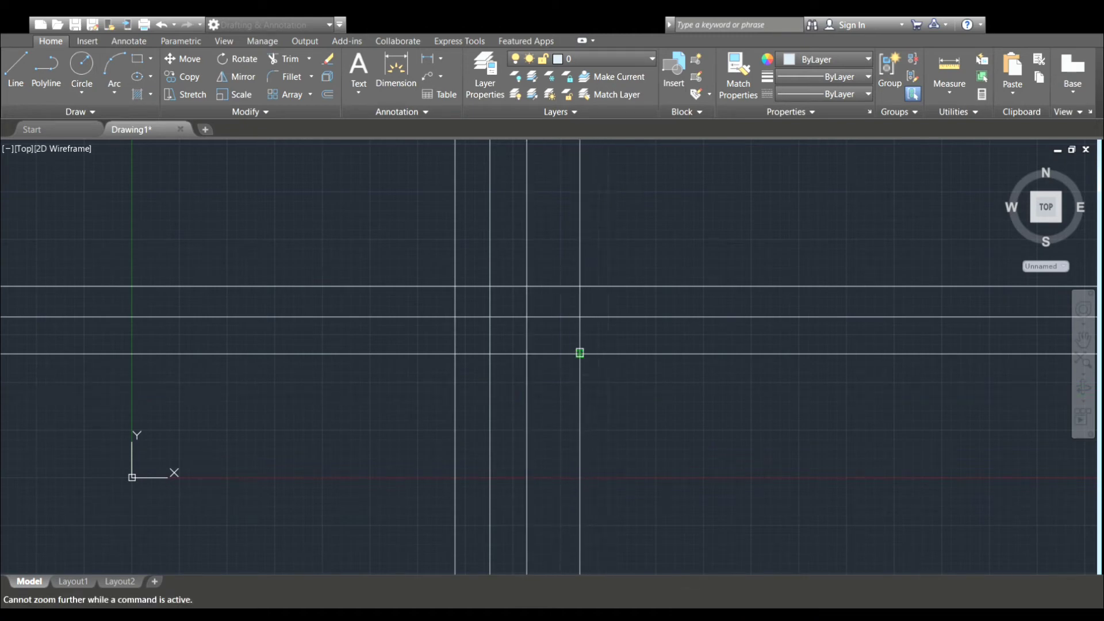
{"action": "key", "text": "Return"}
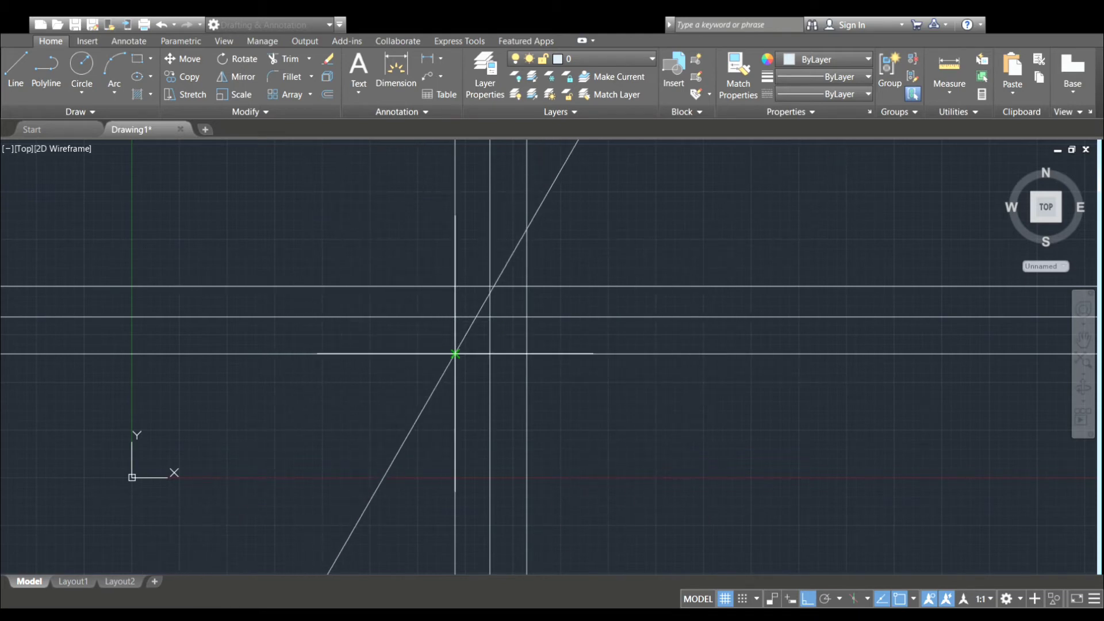
Place three parallel slanted construction lines rising to the right, starting at the lower-left crossing.
{"action": "left_click", "coordinate": [455, 353]}
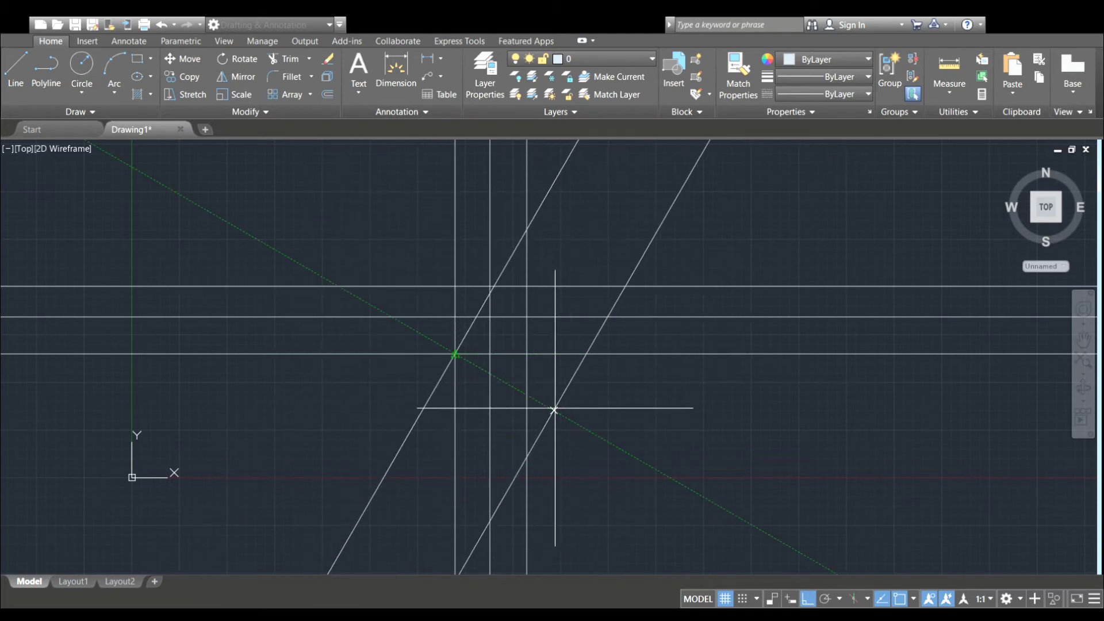
{"action": "left_click", "coordinate": [554, 409]}
{"action": "left_click", "coordinate": [293, 317]}
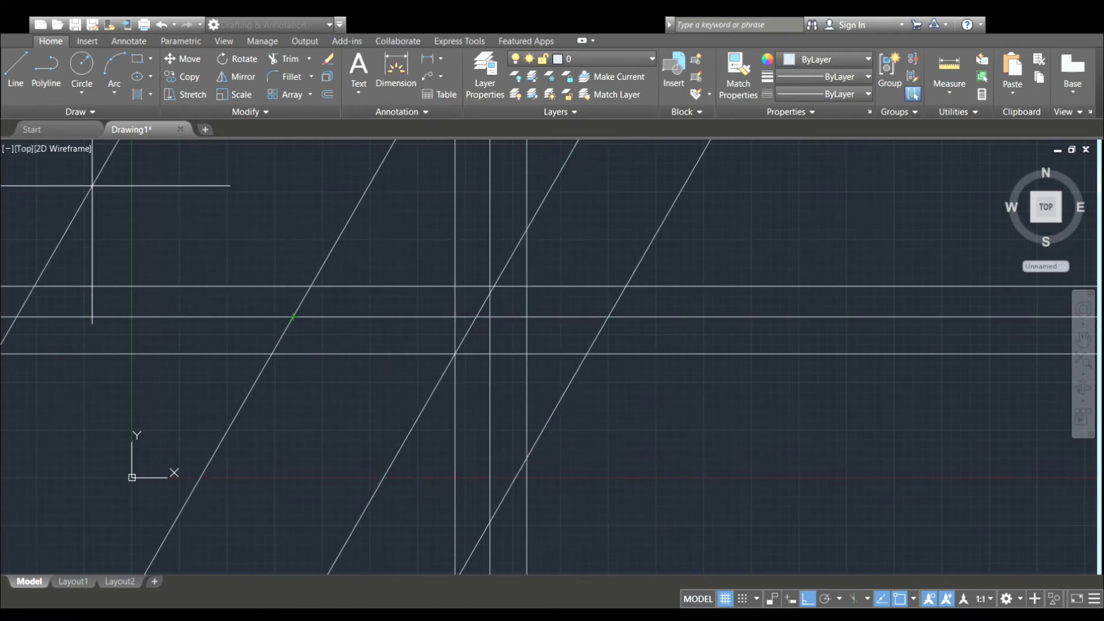
{"action": "key", "text": "Escape"}
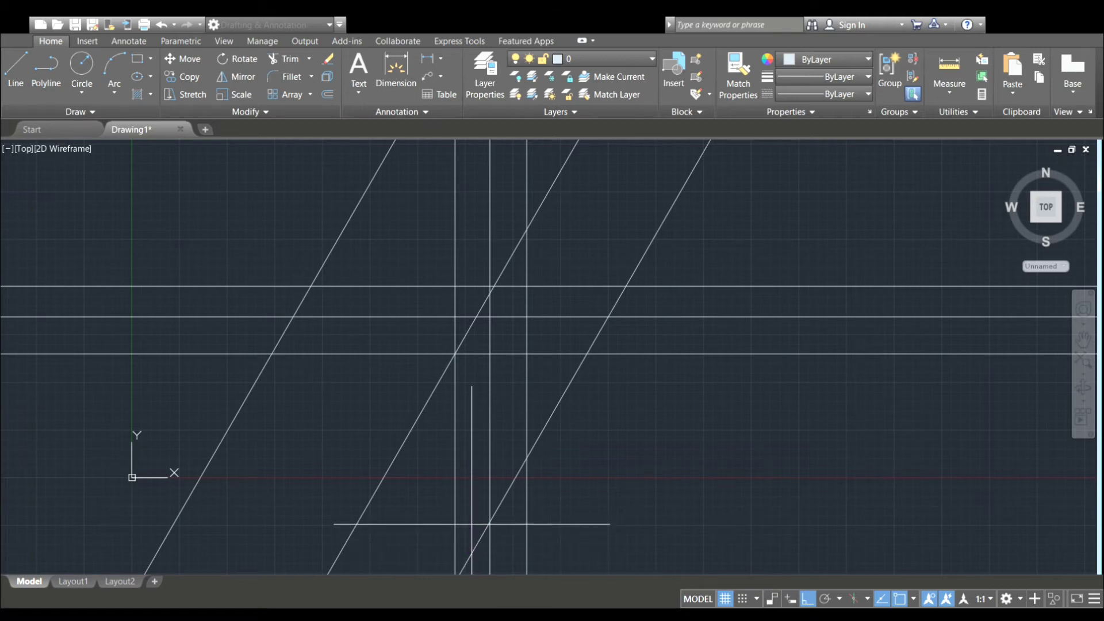
Add one construction line slanting the opposite way through the central crossing.
{"action": "left_click", "coordinate": [552, 477]}
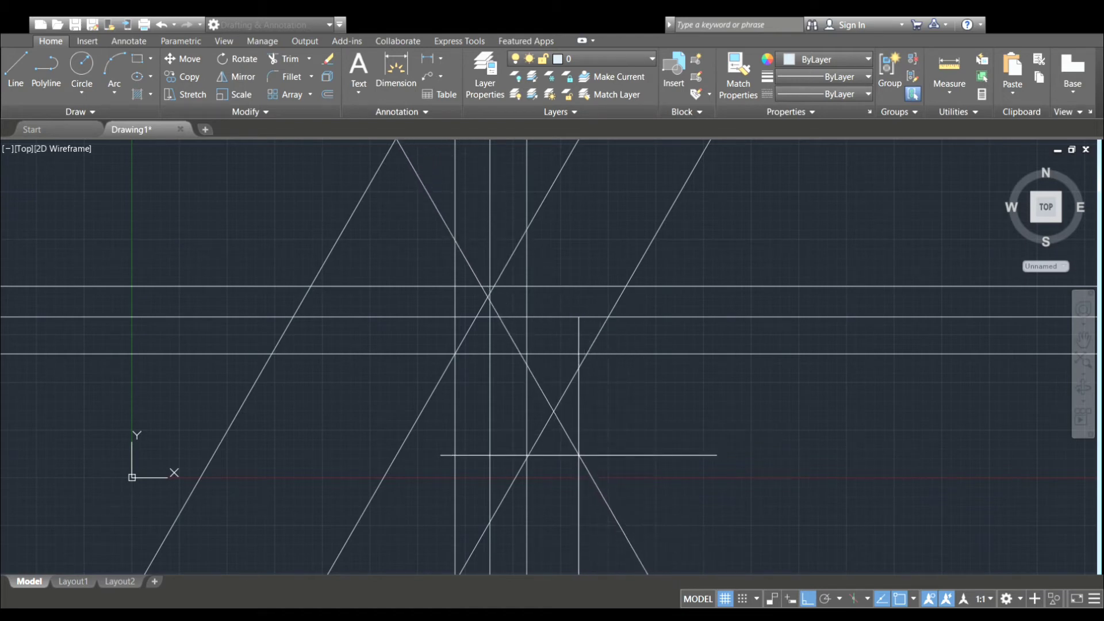
{"action": "left_click", "coordinate": [582, 453]}
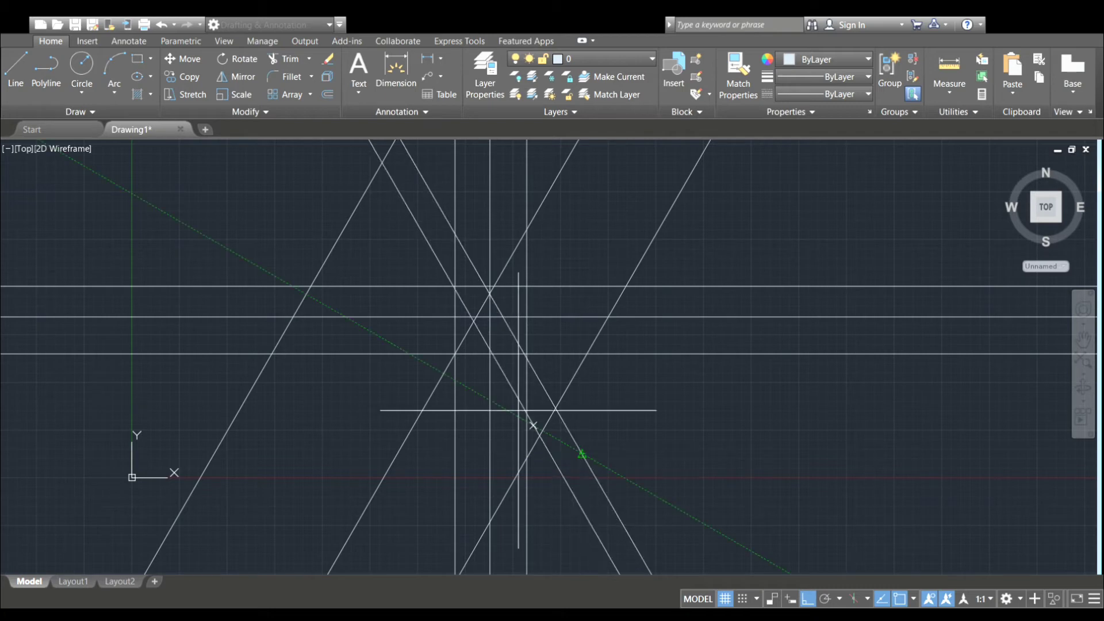
{"action": "key", "text": "Return"}
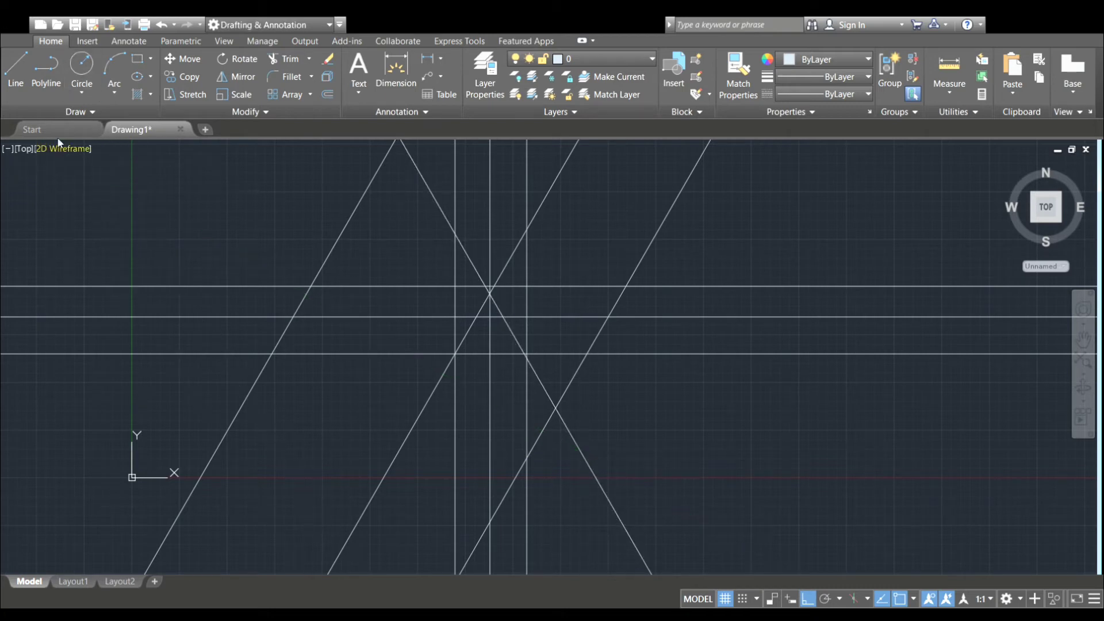
Place a steep construction line through an existing intersection, slanting down to the right.
{"action": "key", "text": "Return"}
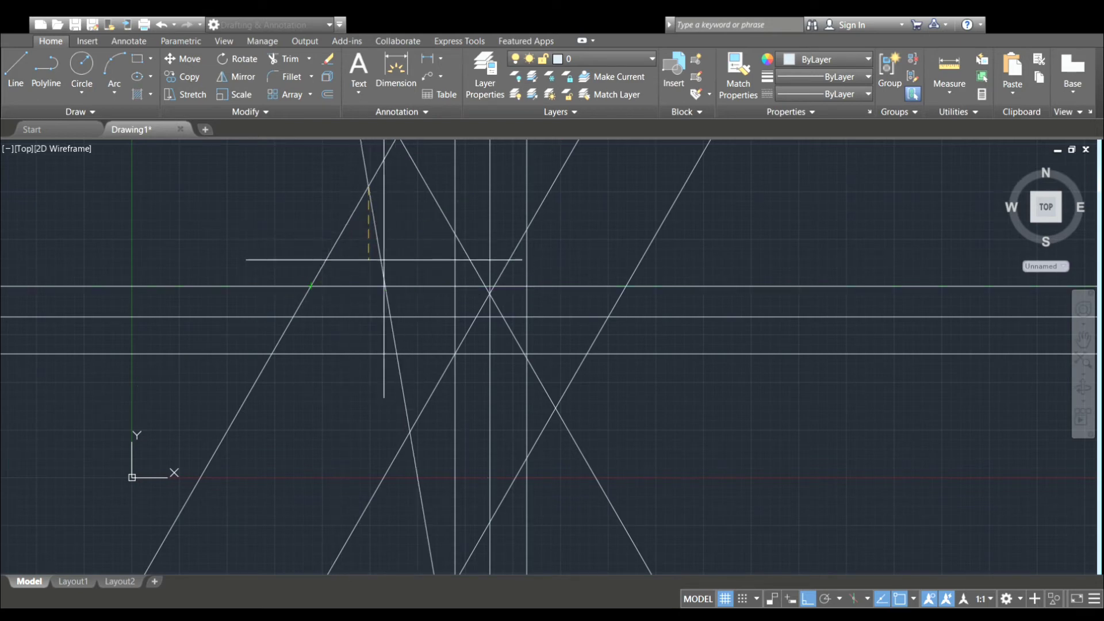
{"action": "left_click", "coordinate": [385, 286]}
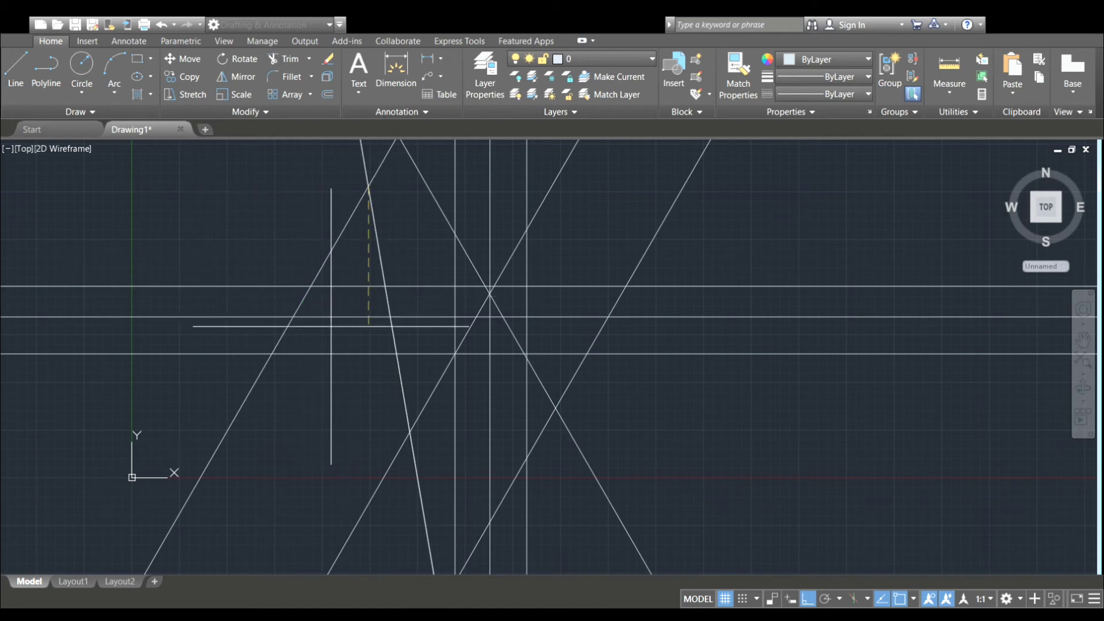
{"action": "key", "text": "Escape"}
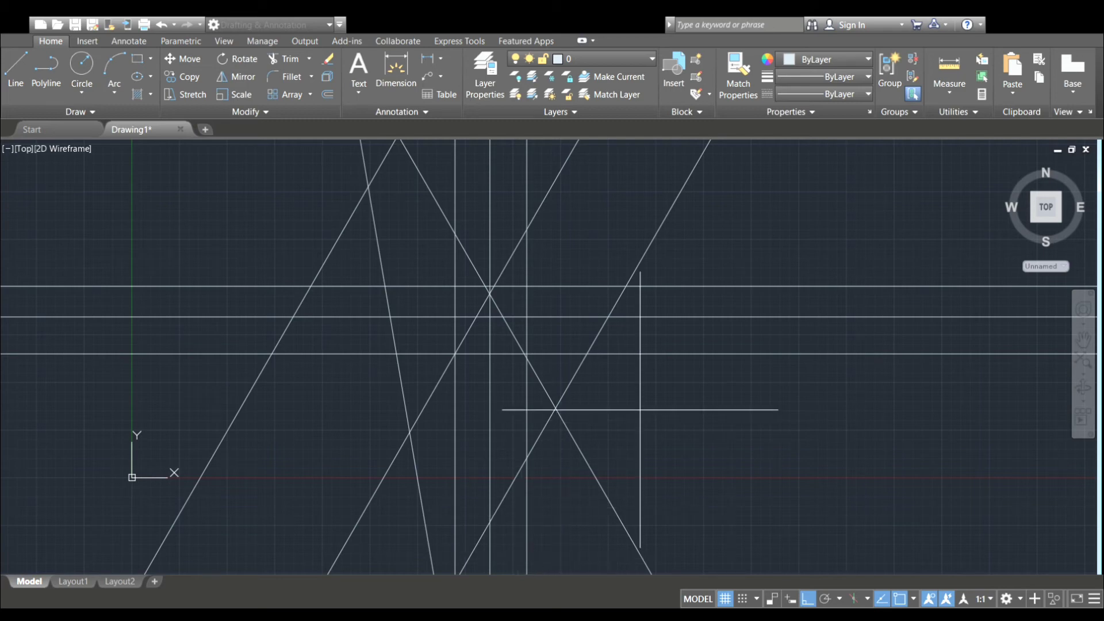
{"action": "left_click", "coordinate": [615, 433]}
{"action": "middle_click_drag", "start_coordinate": [622, 406], "coordinate": [579, 333]}
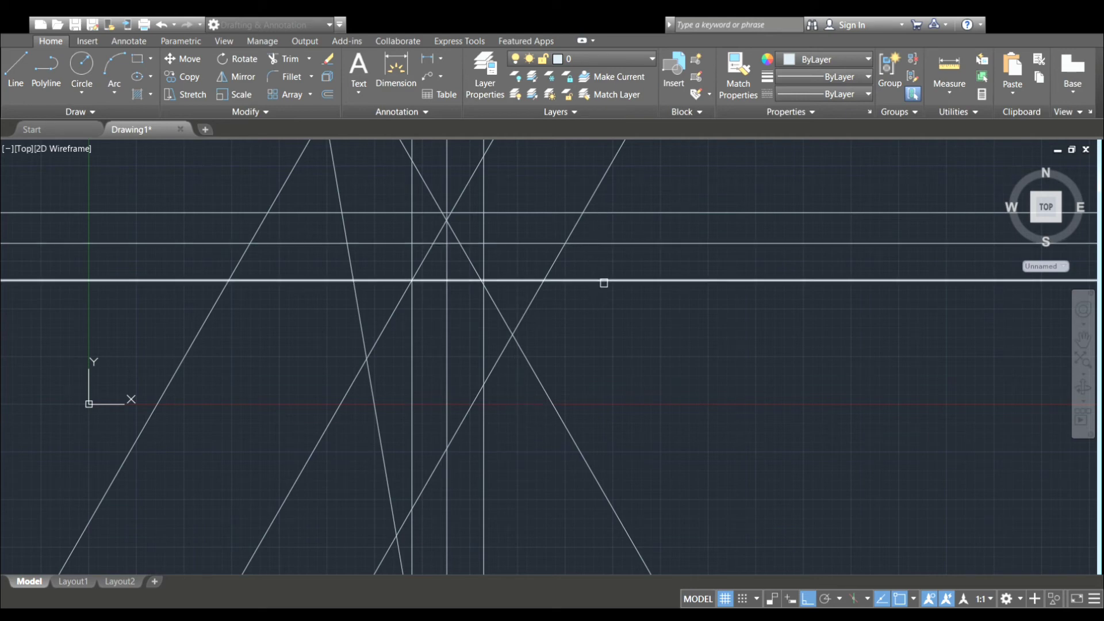
Offset the upper horizontal construction line to create a copy just below it.
{"action": "left_click", "coordinate": [604, 279]}
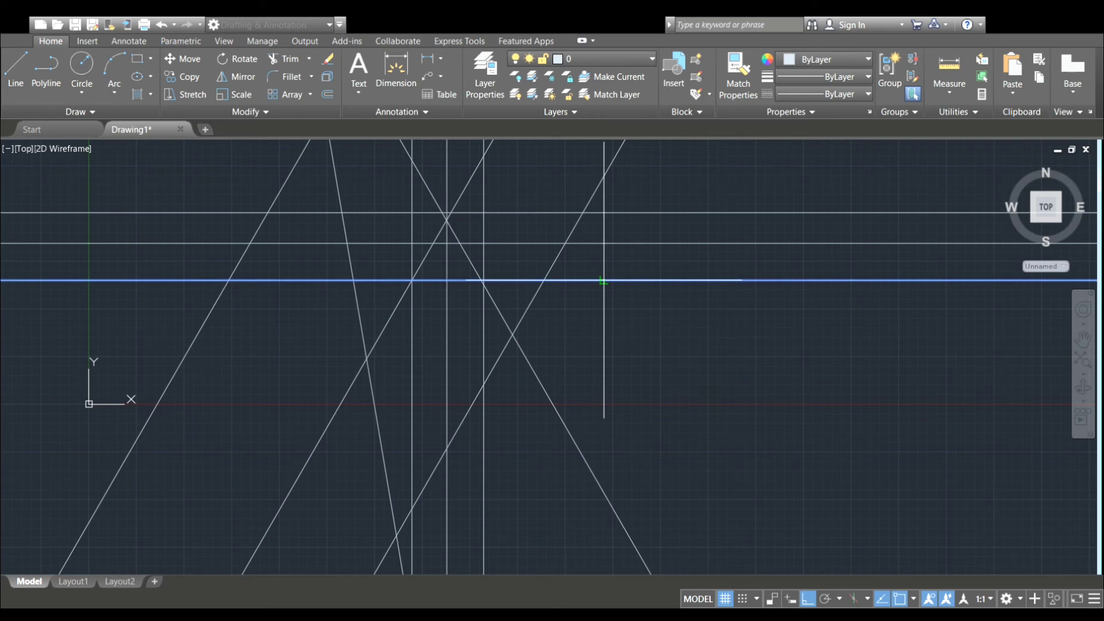
{"action": "scroll", "coordinate": [612, 407], "scroll_direction": "up", "scroll_amount": 1}
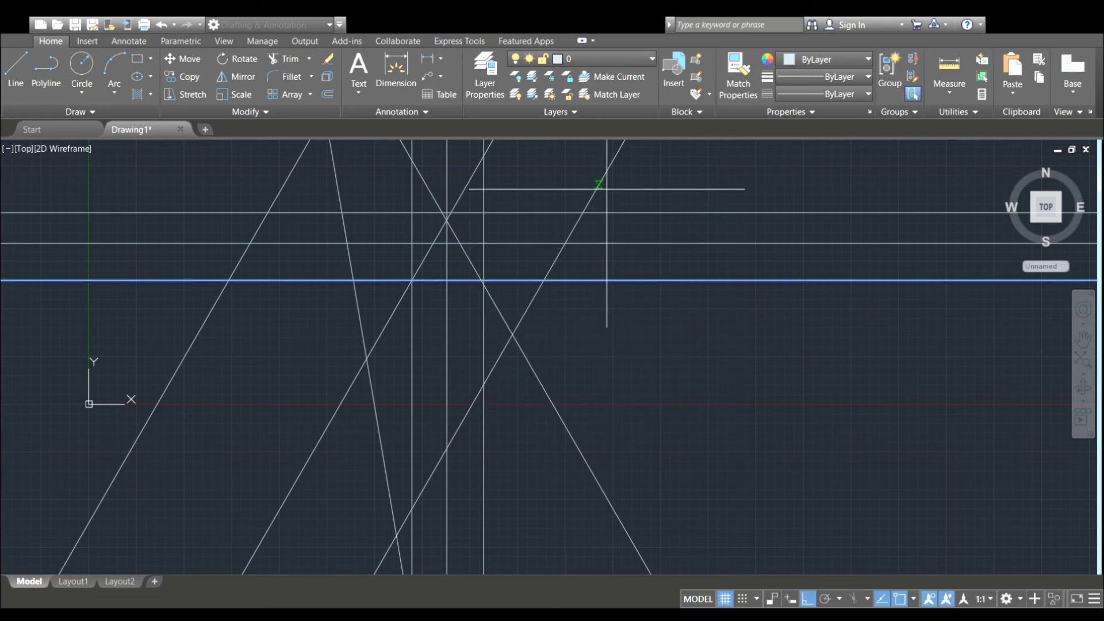
{"action": "key", "text": "Escape"}
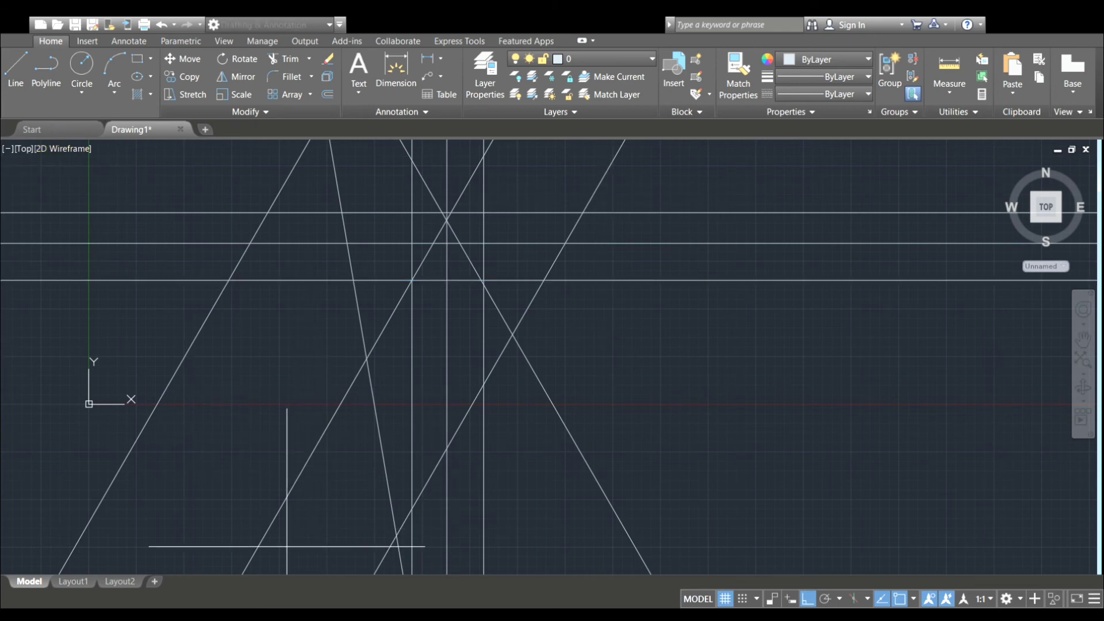
{"action": "left_click", "coordinate": [533, 567]}
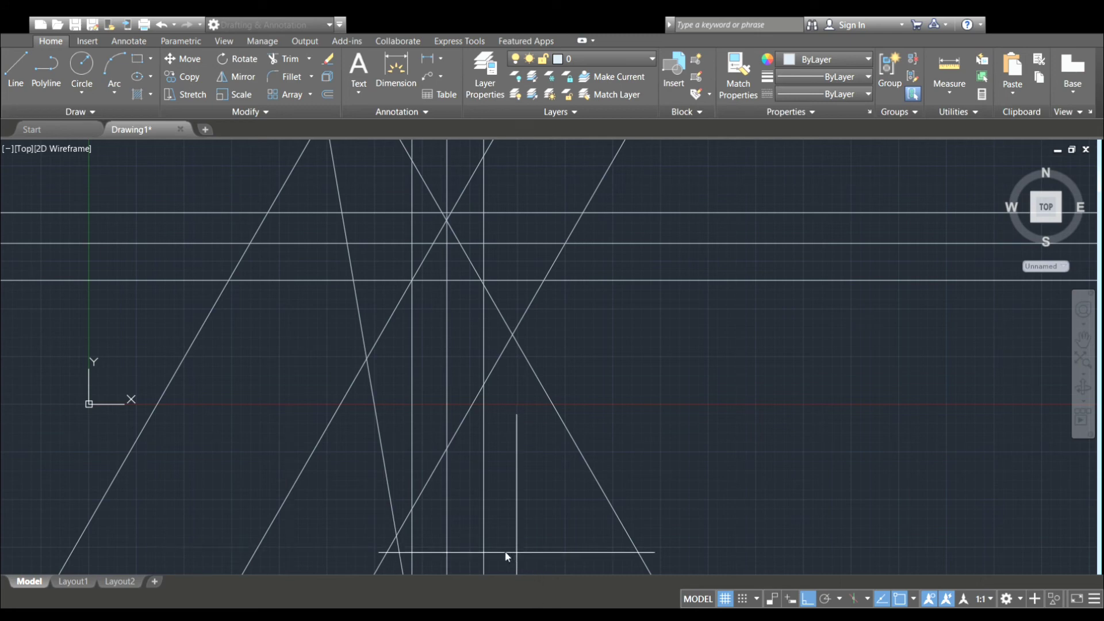
{"action": "key", "text": "Delete"}
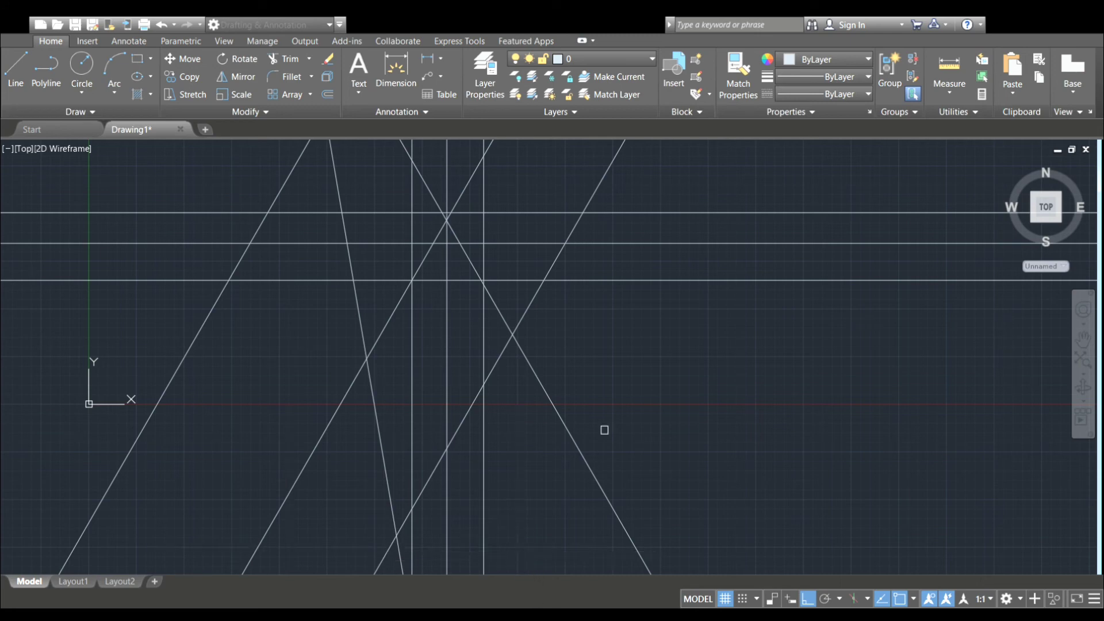
{"action": "left_click", "coordinate": [647, 280]}
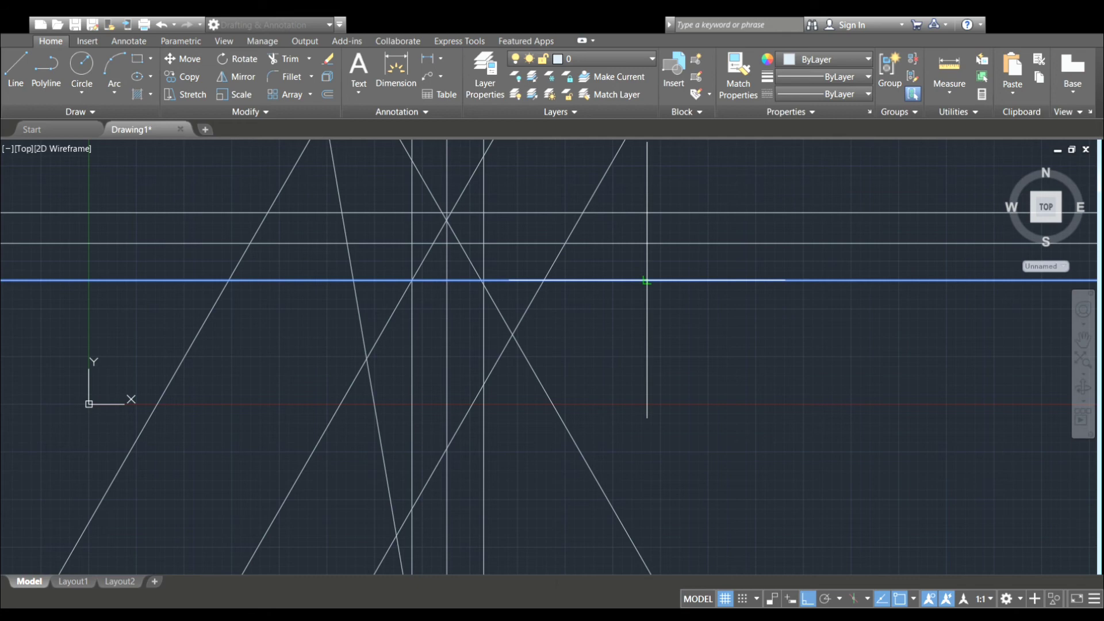
{"action": "left_click", "coordinate": [649, 308]}
{"action": "scroll", "coordinate": [648, 307], "scroll_direction": "up", "scroll_amount": 2}
Offset a horizontal construction line upward, leaving three closely spaced horizontal lines.
{"action": "scroll", "coordinate": [649, 308], "scroll_direction": "up", "scroll_amount": 2}
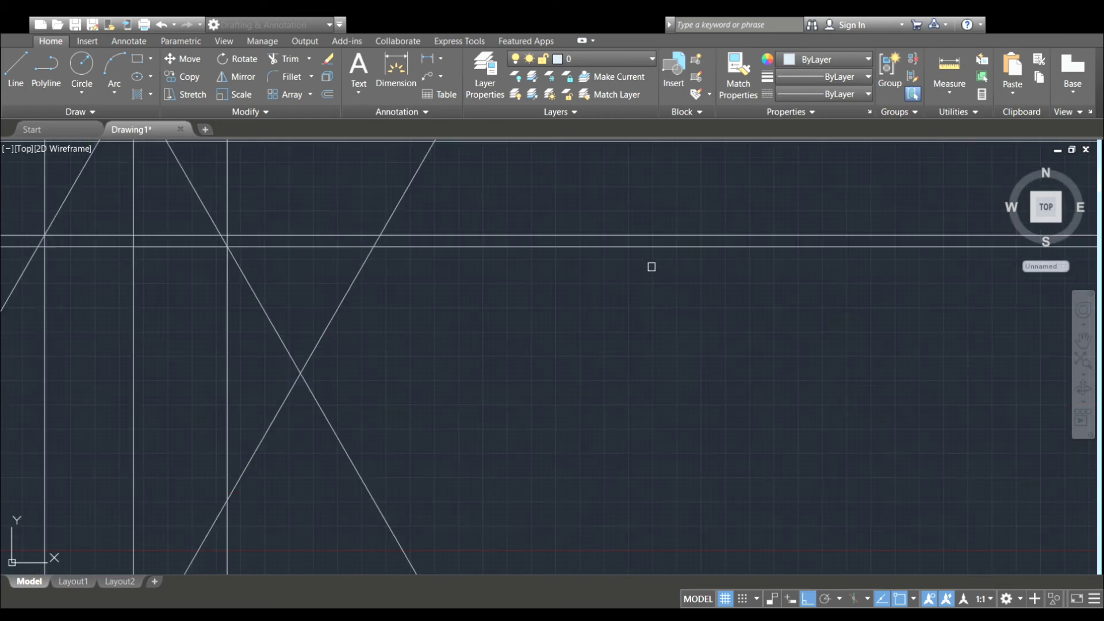
{"action": "scroll", "coordinate": [651, 264], "scroll_direction": "up", "scroll_amount": 2}
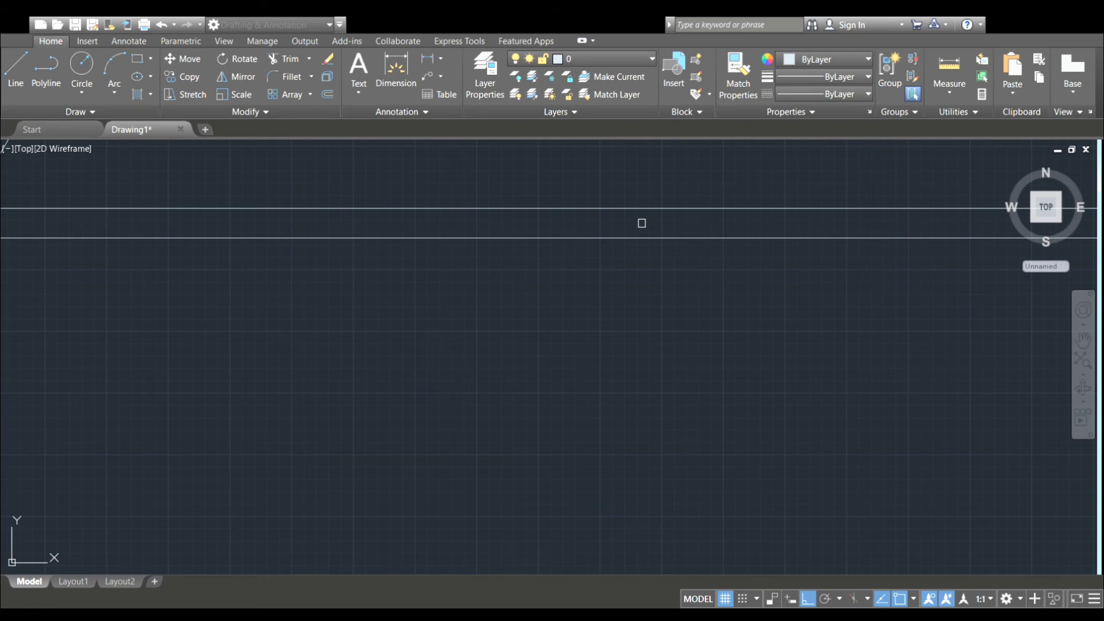
{"action": "scroll", "coordinate": [642, 223], "scroll_direction": "down", "scroll_amount": 2}
{"action": "middle_click_drag", "start_coordinate": [644, 234], "coordinate": [660, 288]}
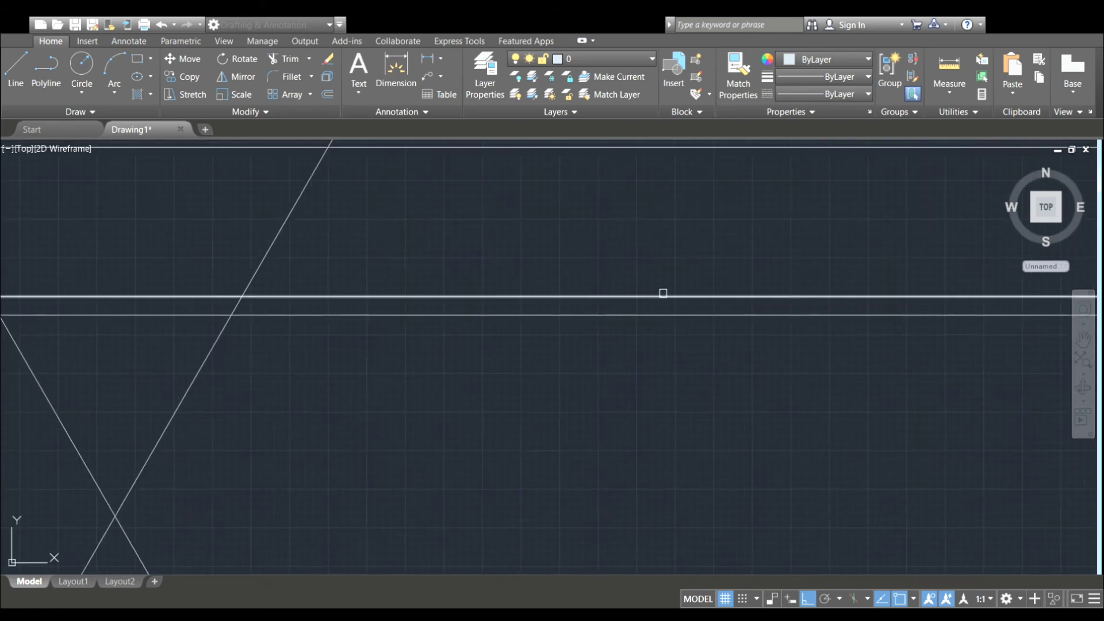
{"action": "left_click", "coordinate": [663, 295]}
{"action": "left_click", "coordinate": [661, 253]}
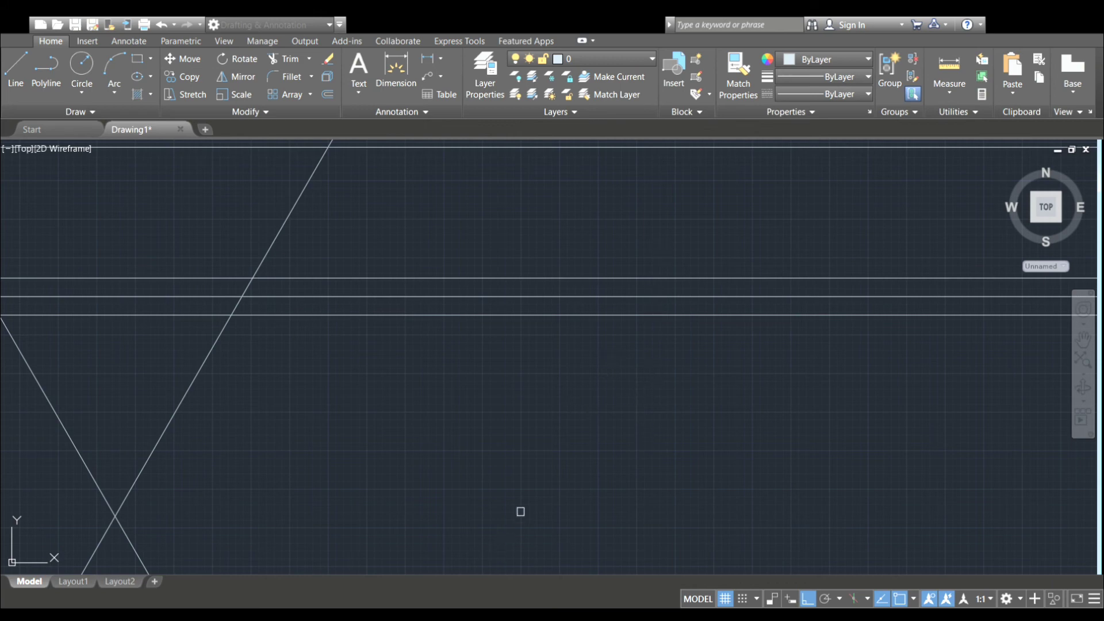
{"action": "key", "text": "Escape"}
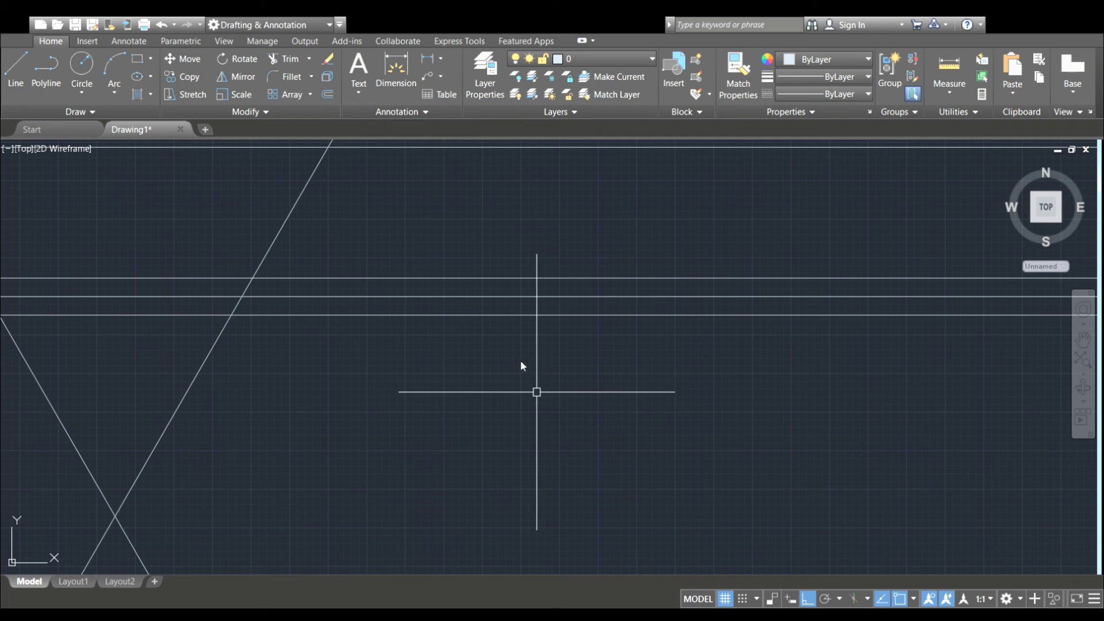
{"action": "key", "text": "l"}
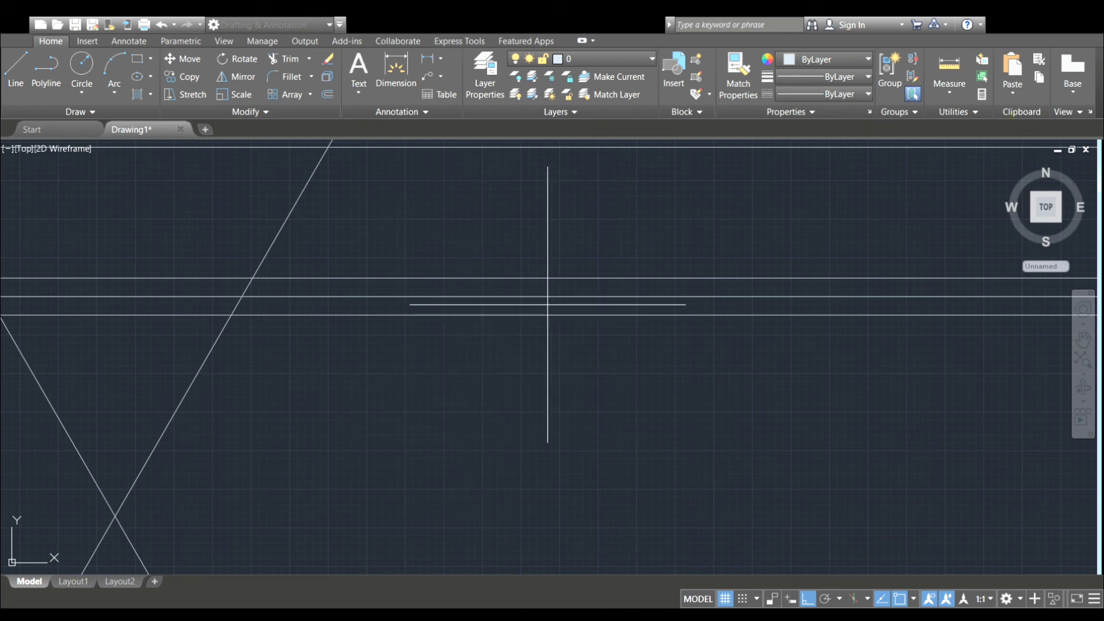
{"action": "scroll", "coordinate": [492, 373], "scroll_direction": "down", "scroll_amount": 3}
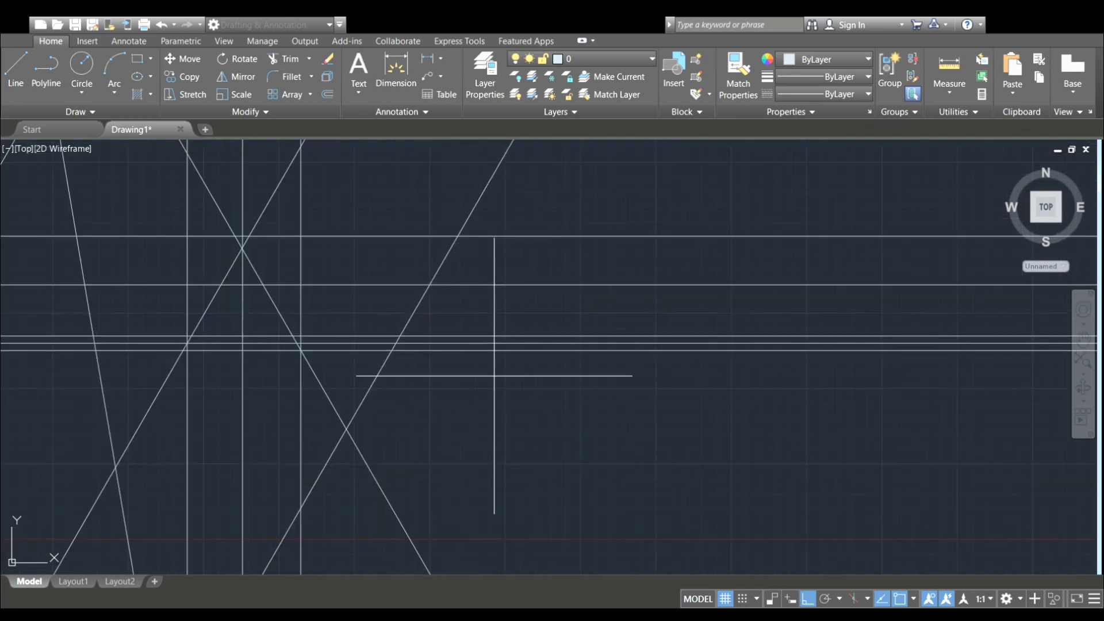
{"action": "mouse_move", "coordinate": [494, 371]}
{"action": "middle_mouse_down"}
{"action": "mouse_move", "coordinate": [515, 384]}
{"action": "mouse_move", "coordinate": [524, 418]}
{"action": "middle_mouse_up"}
{"action": "scroll", "coordinate": [524, 418], "scroll_direction": "up", "scroll_amount": 2}
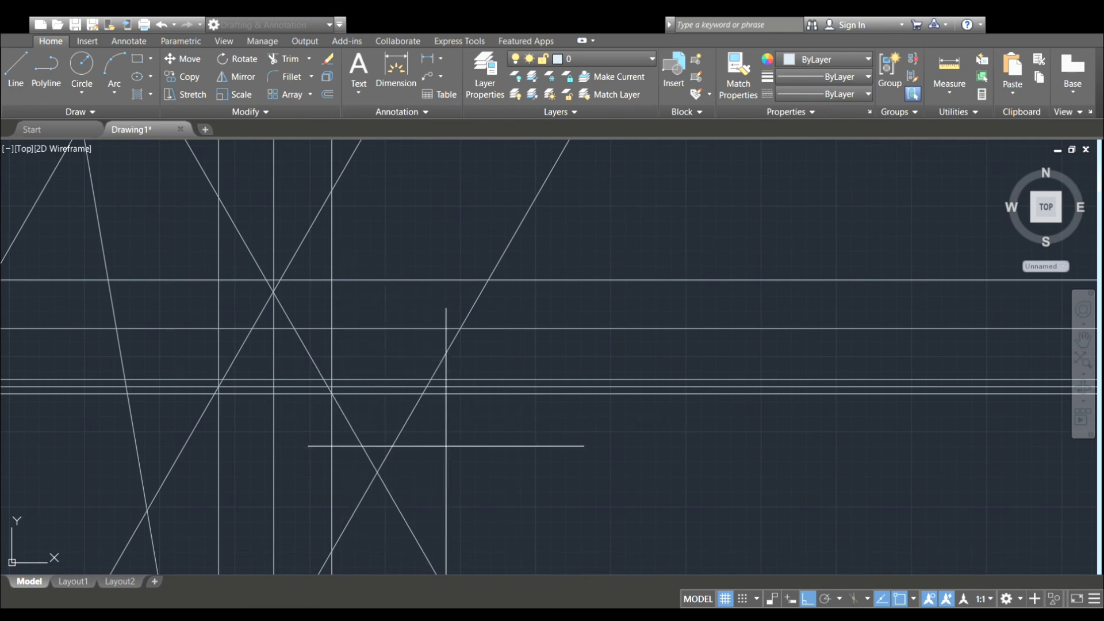
{"action": "middle_click_drag", "start_coordinate": [448, 448], "coordinate": [522, 431]}
{"action": "scroll", "coordinate": [552, 419], "scroll_direction": "down", "scroll_amount": 2}
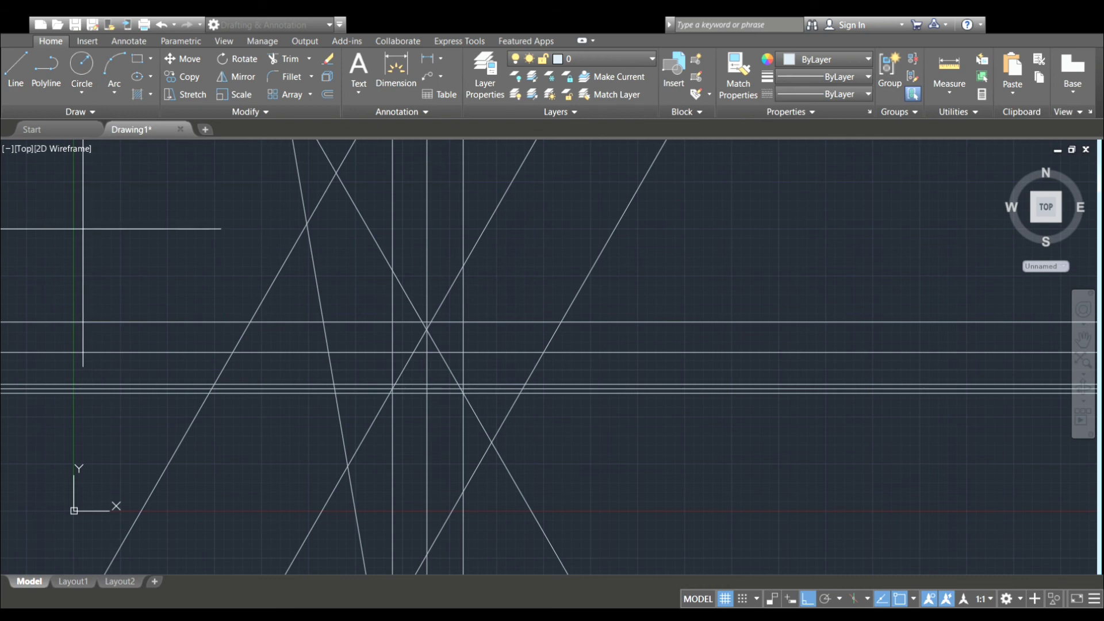
{"action": "scroll", "coordinate": [81, 226], "scroll_direction": "up", "scroll_amount": 1}
{"action": "middle_click_drag", "start_coordinate": [81, 226], "coordinate": [115, 288]}
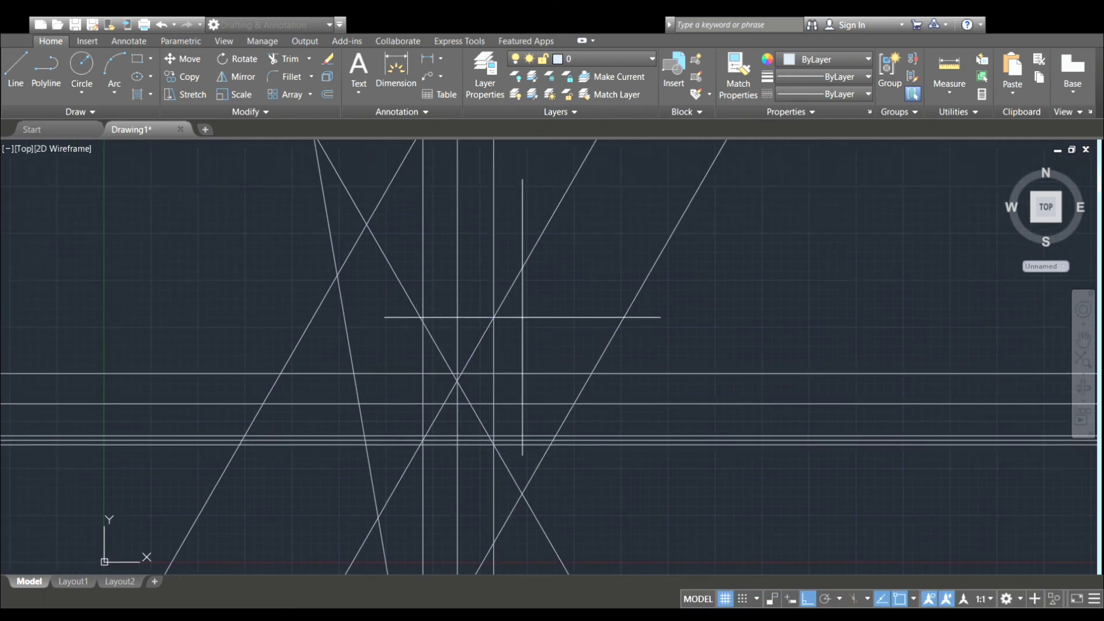